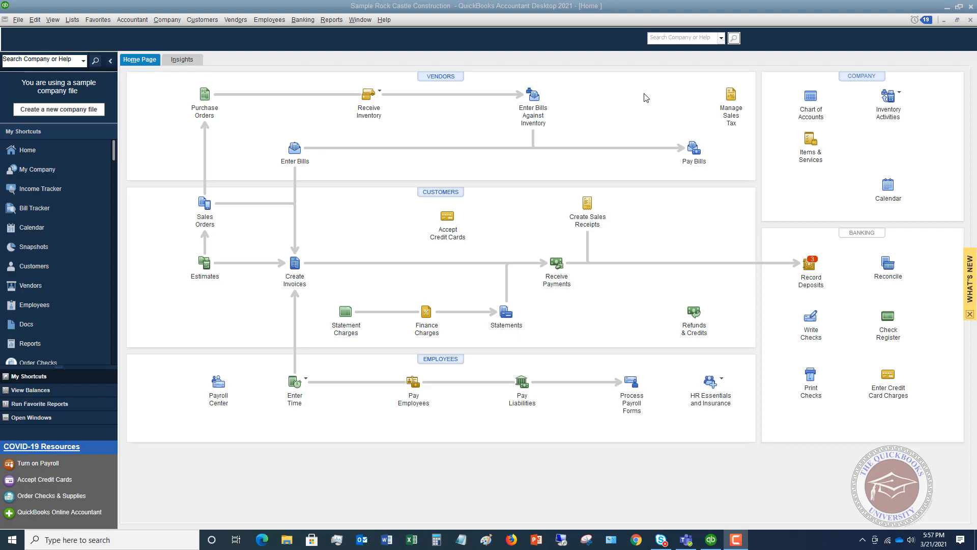
Start a new bill for the vendor Bayshore CalOil Service with an amount due of 265.32
{"action": "left_click", "coordinate": [295, 152]}
{"action": "left_click", "coordinate": [295, 151]}
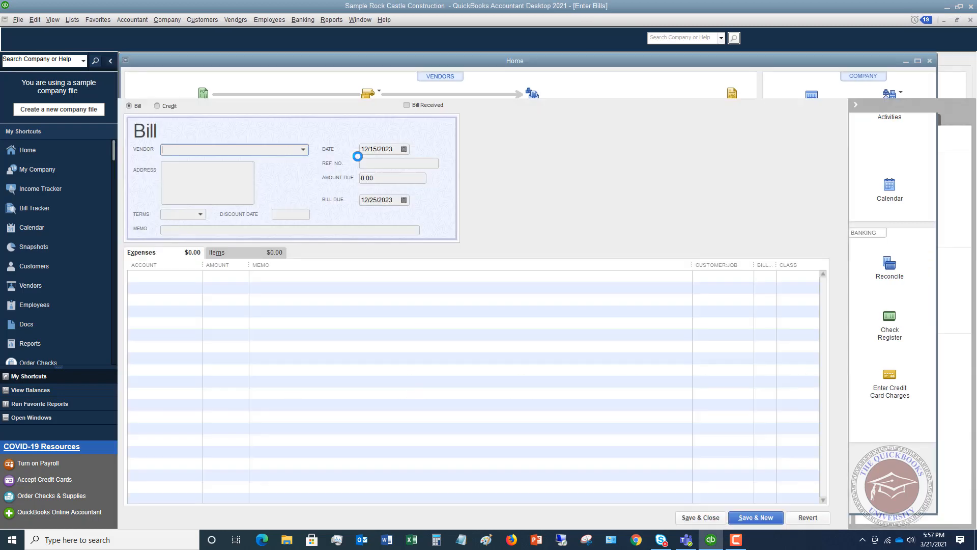
{"action": "left_click", "coordinate": [304, 149]}
{"action": "left_click", "coordinate": [228, 188]}
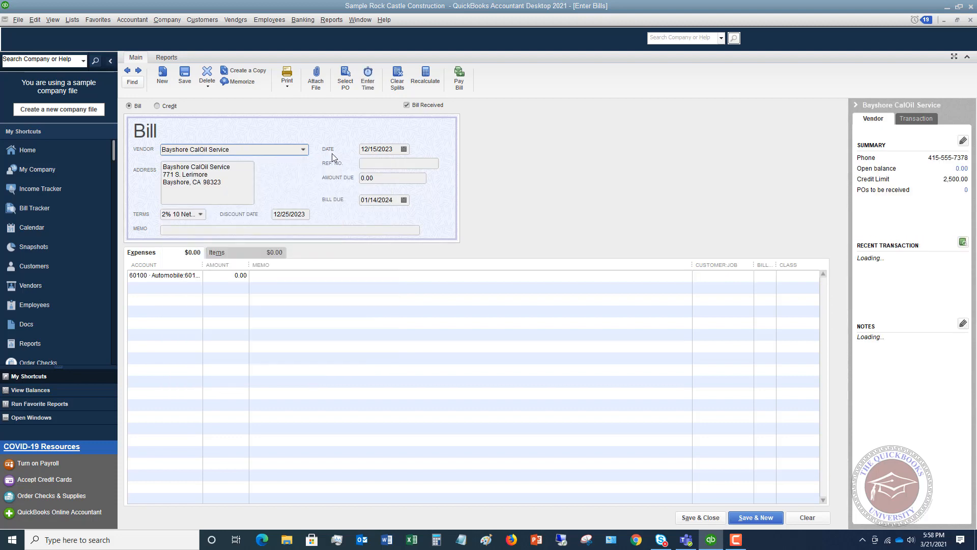
{"action": "left_click", "coordinate": [395, 176]}
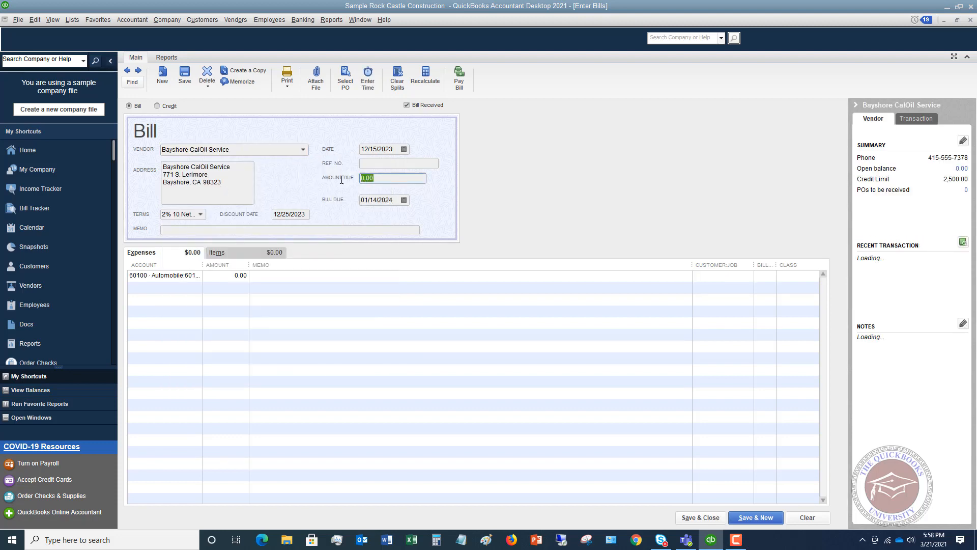
{"action": "type", "text": "265.3"}
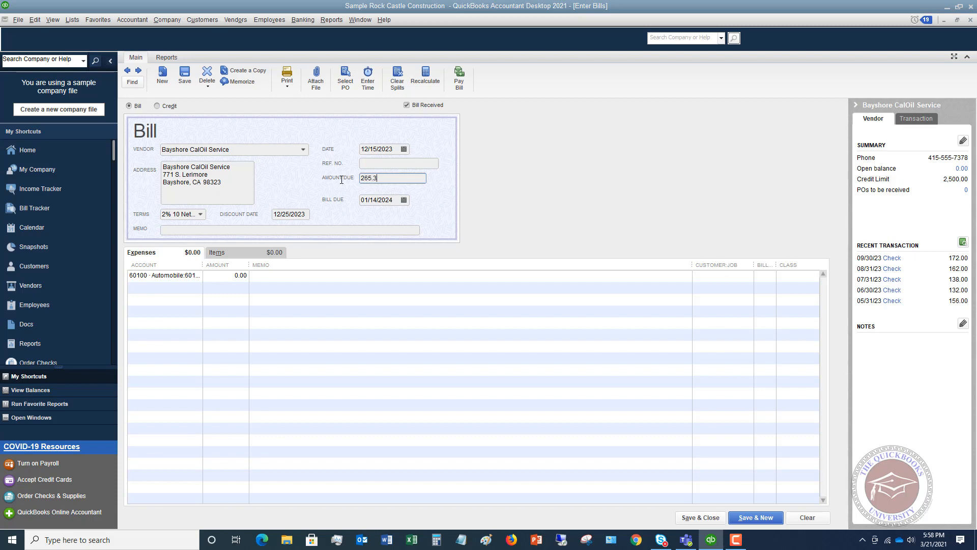
{"action": "type", "text": "2"}
Set the amount on the bill's 60110 Fuel expense line to 65.00
{"action": "left_click", "coordinate": [187, 278]}
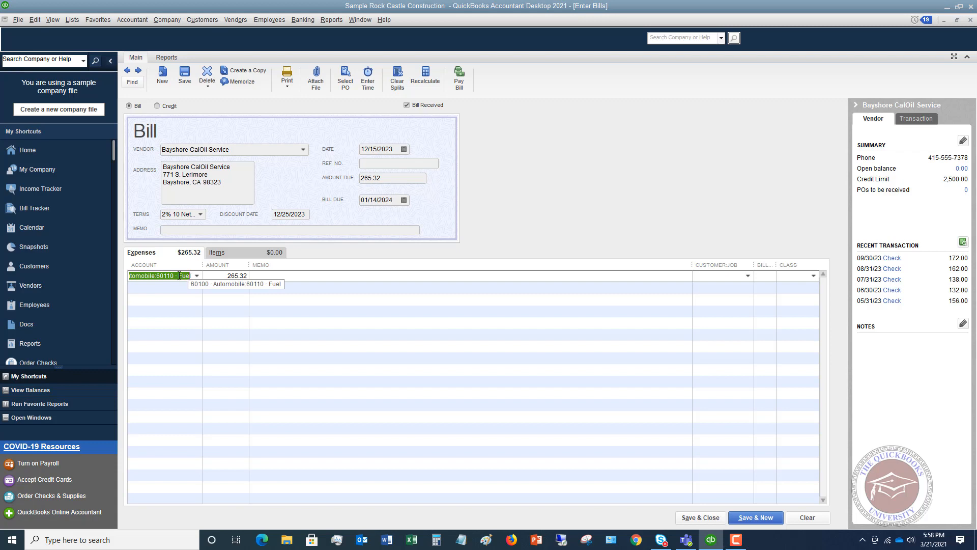
{"action": "key", "text": "Tab"}
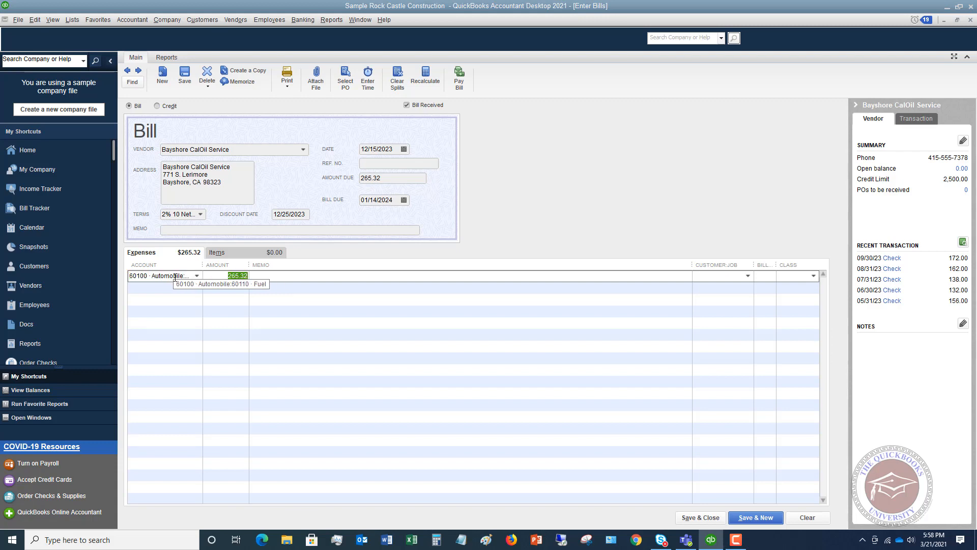
{"action": "type", "text": "65"}
{"action": "key", "text": "Tab"}
{"action": "key", "text": "Tab"}
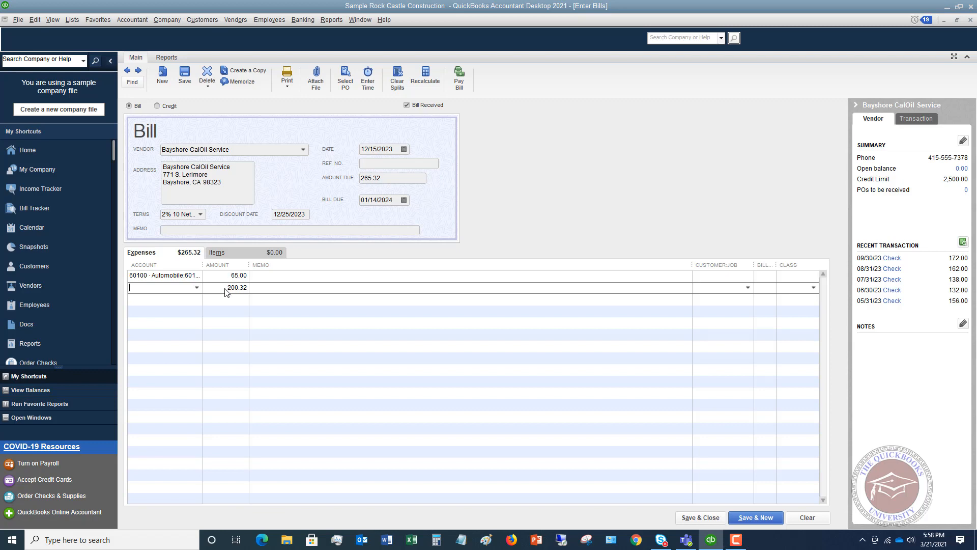
Assign the bill's second expense line to 60130 Repairs and Maintenance, and save and close the bill
{"action": "left_click", "coordinate": [197, 288]}
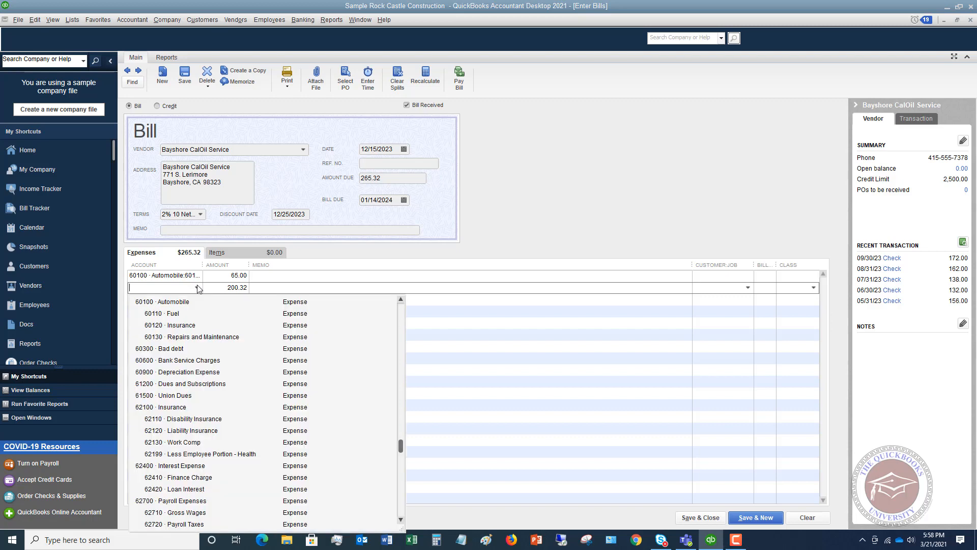
{"action": "left_click", "coordinate": [192, 337]}
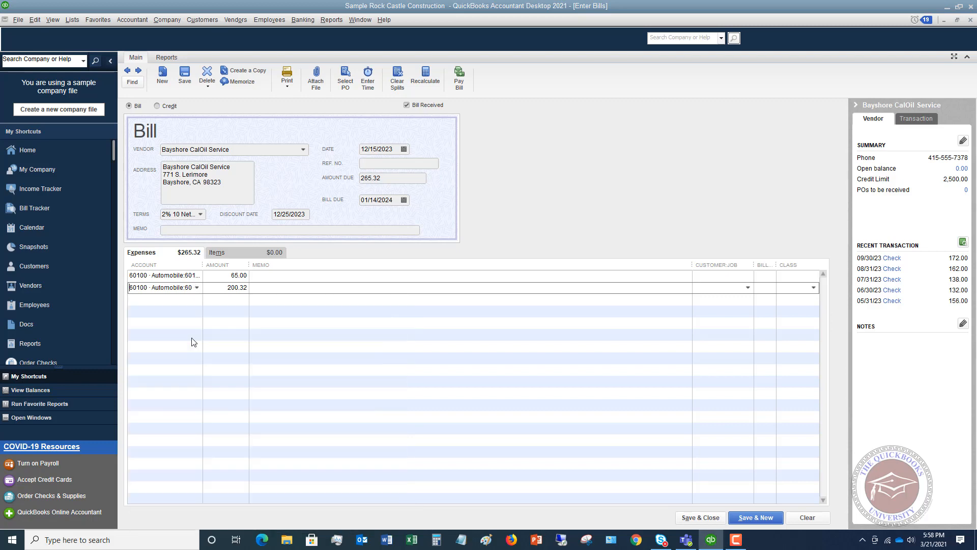
{"action": "key", "text": "Tab"}
{"action": "left_click", "coordinate": [700, 517]}
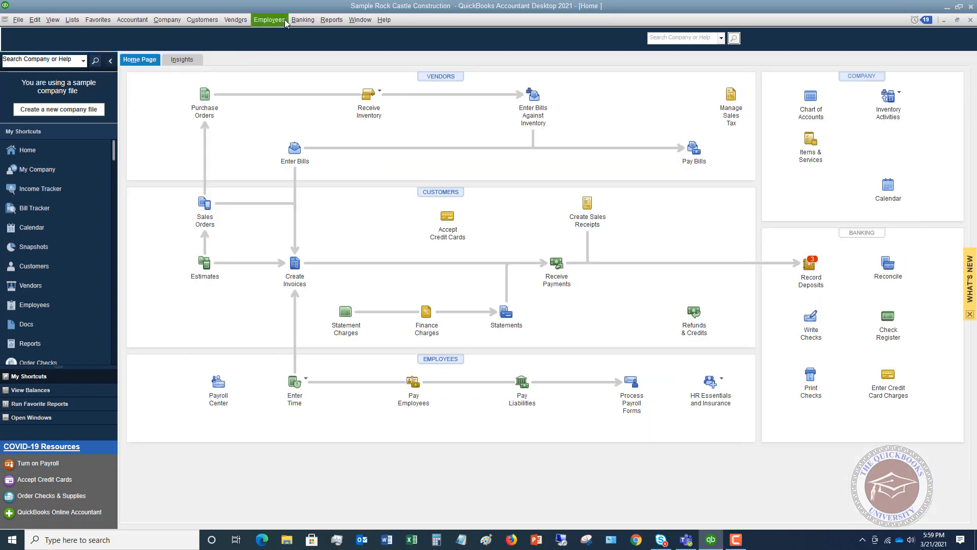
Open the standard Balance Sheet report and drill into the transactions behind 20000 Accounts Payable
{"action": "left_click", "coordinate": [328, 21]}
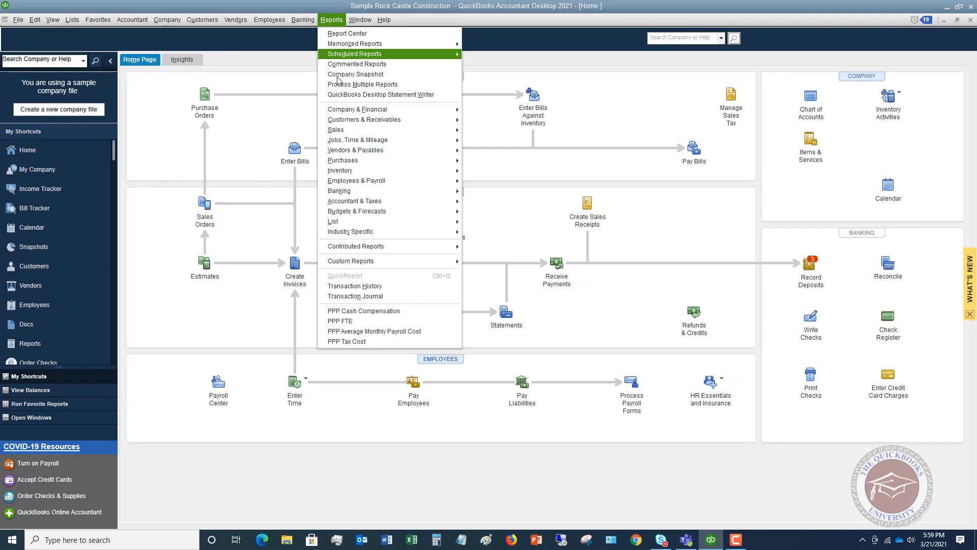
{"action": "mouse_move", "coordinate": [345, 109]}
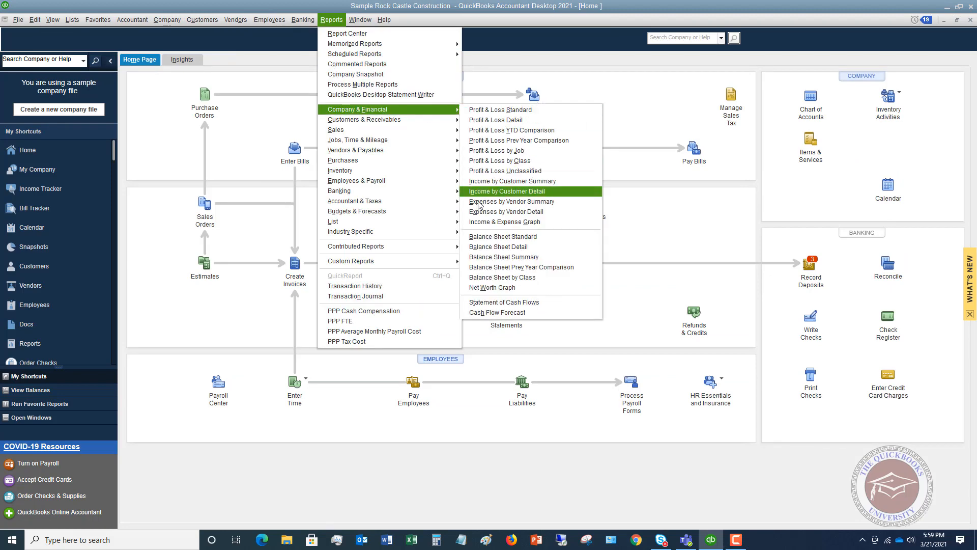
{"action": "left_click", "coordinate": [487, 237]}
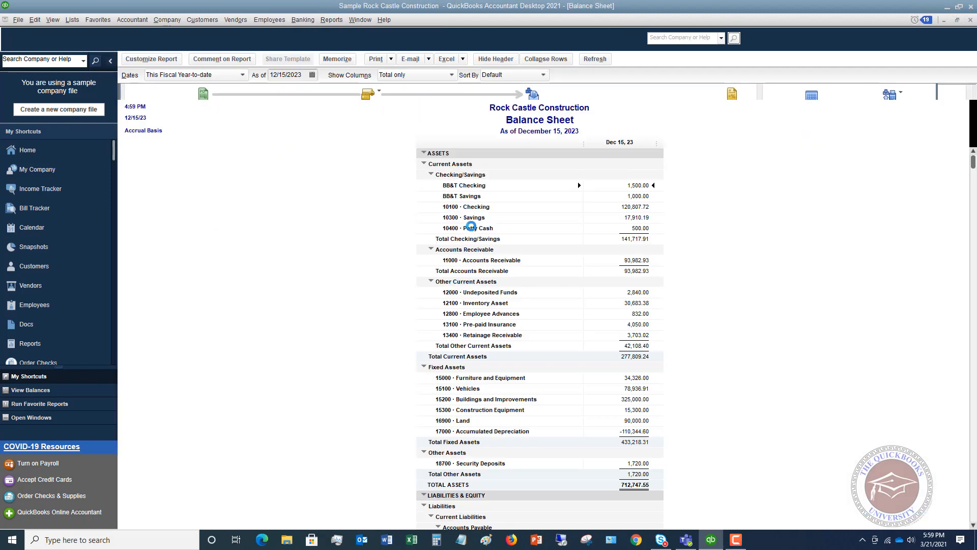
{"action": "scroll", "coordinate": [586, 214], "scroll_direction": "down", "scroll_amount": 2}
{"action": "scroll", "coordinate": [586, 240], "scroll_direction": "down", "scroll_amount": 3}
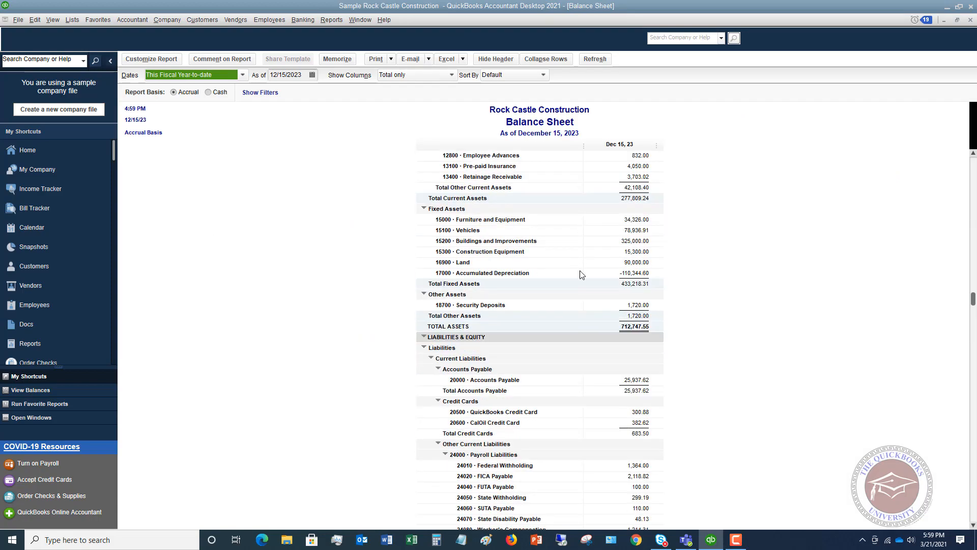
{"action": "double_click", "coordinate": [633, 380]}
Widen the Split column of the transactions report and open the Bayshore CalOil bill from its split entry at the end
{"action": "scroll", "coordinate": [718, 334], "scroll_direction": "down", "scroll_amount": 20}
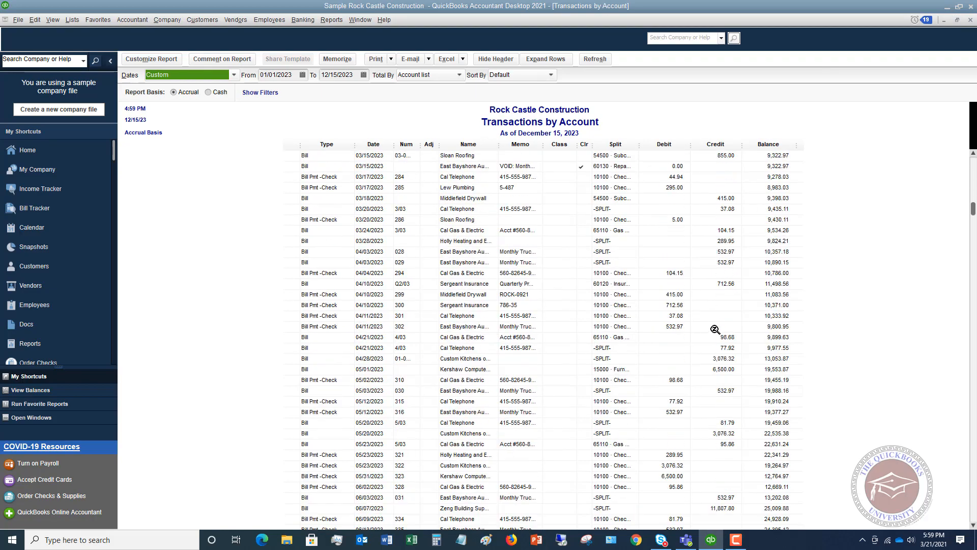
{"action": "left_click", "coordinate": [974, 518]}
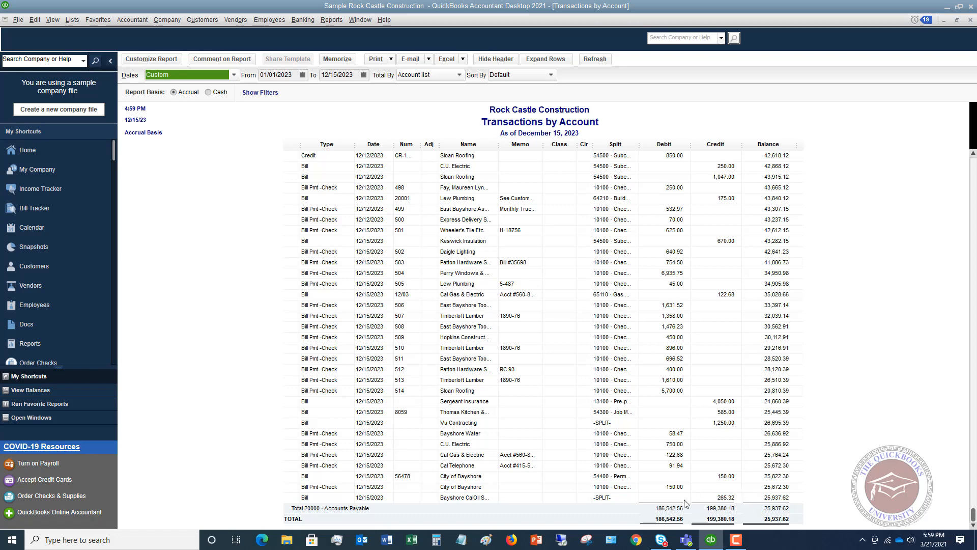
{"action": "left_click", "coordinate": [606, 497]}
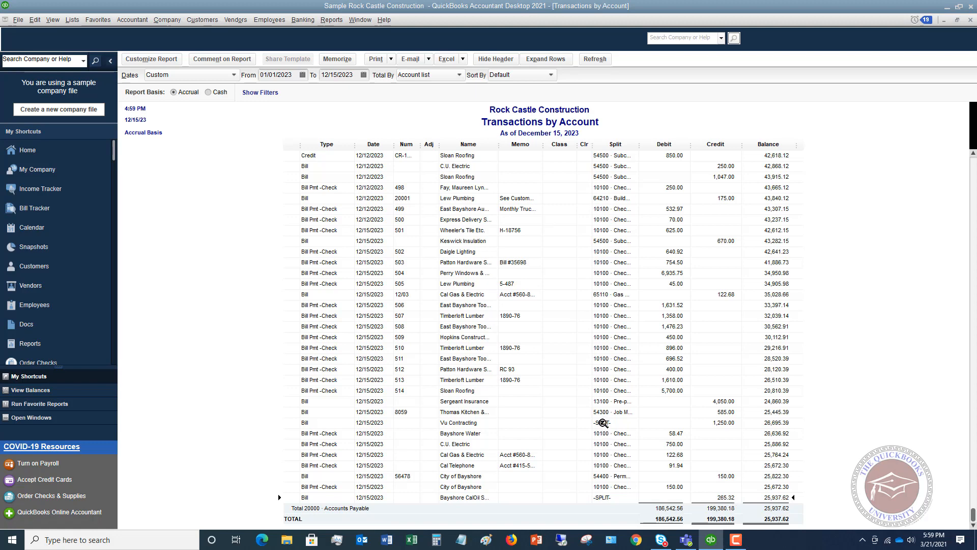
{"action": "scroll", "coordinate": [628, 326], "scroll_direction": "up", "scroll_amount": 5}
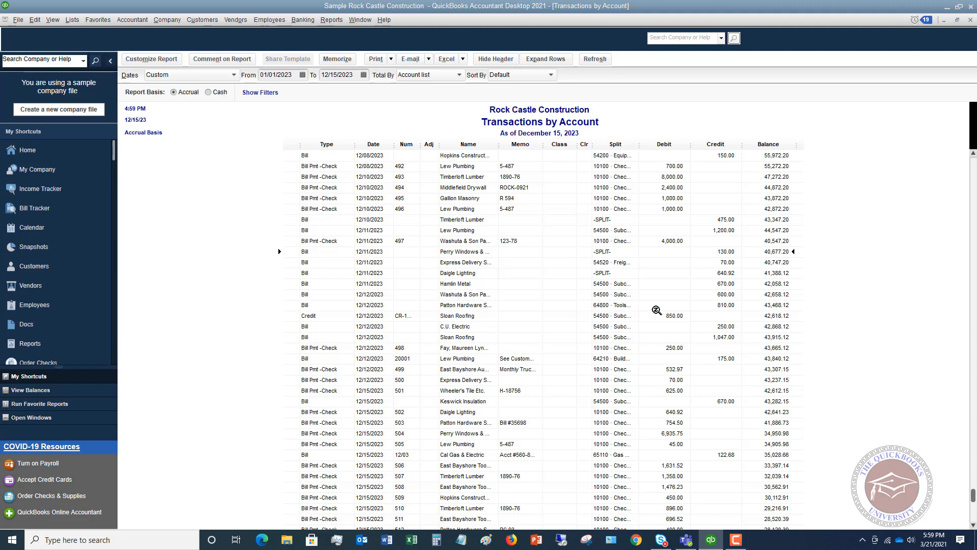
{"action": "scroll", "coordinate": [657, 310], "scroll_direction": "down", "scroll_amount": 5}
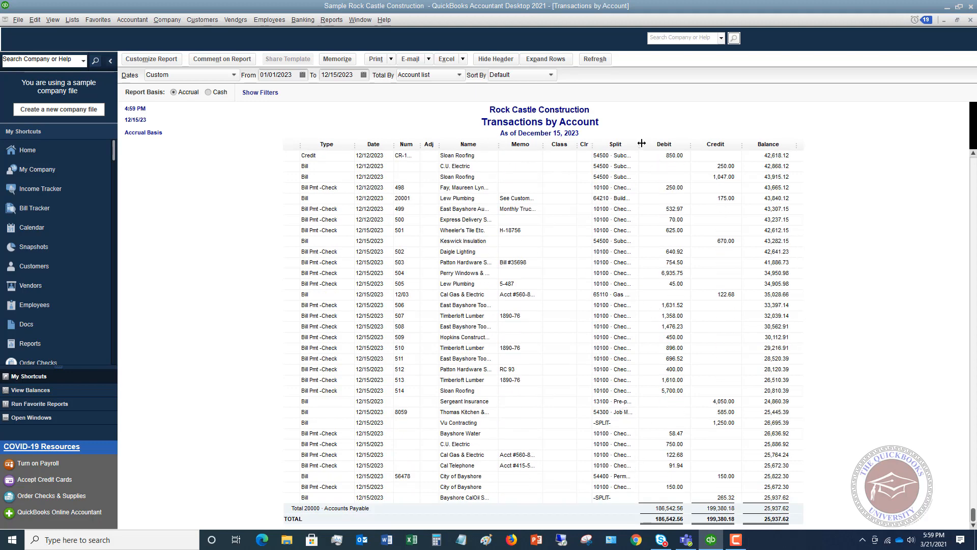
{"action": "left_click_drag", "start_coordinate": [640, 144], "coordinate": [673, 147]}
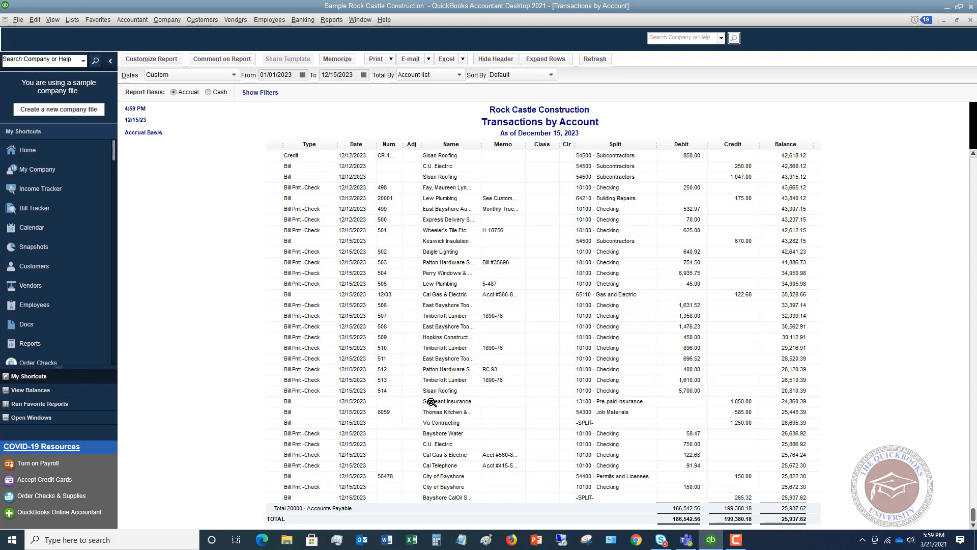
{"action": "double_click", "coordinate": [584, 498]}
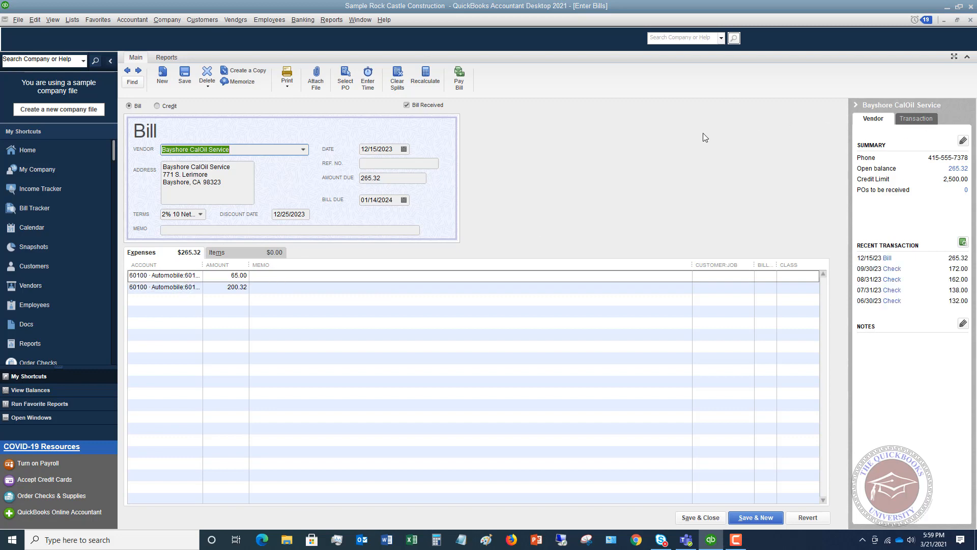
Start a check to Costco from the 10100 Checking account, marked to print later, for 521.36
{"action": "left_click", "coordinate": [40, 151]}
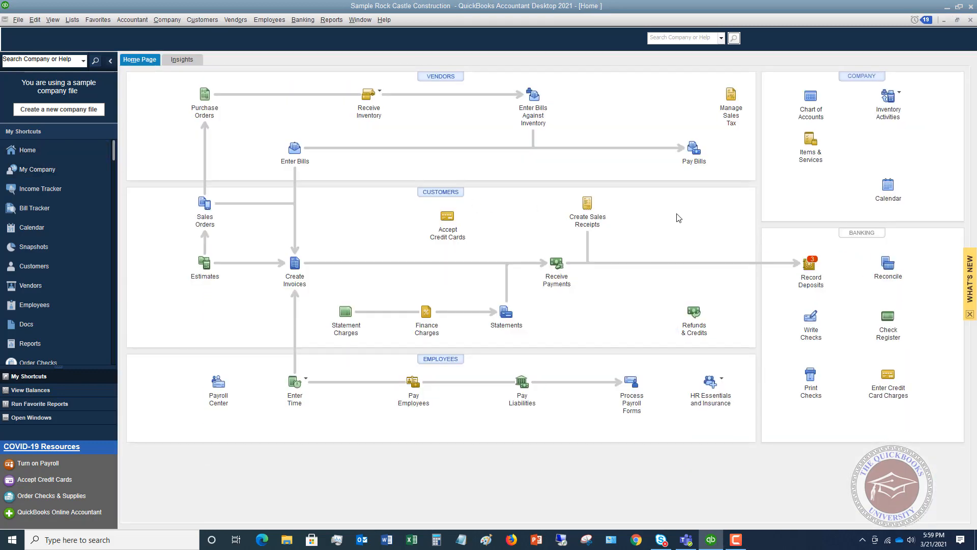
{"action": "left_click", "coordinate": [814, 326]}
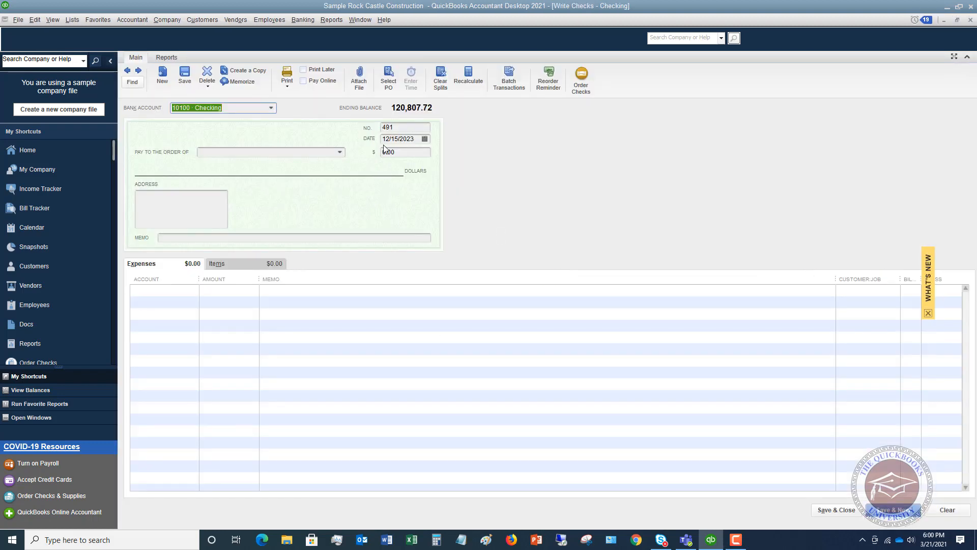
{"action": "left_click", "coordinate": [304, 69]}
{"action": "left_click", "coordinate": [228, 152]}
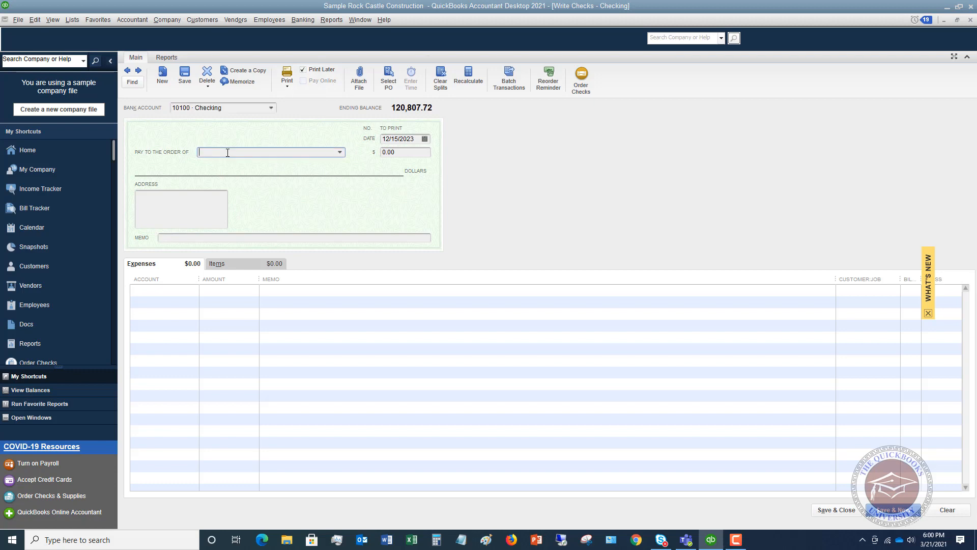
{"action": "left_click", "coordinate": [340, 152]}
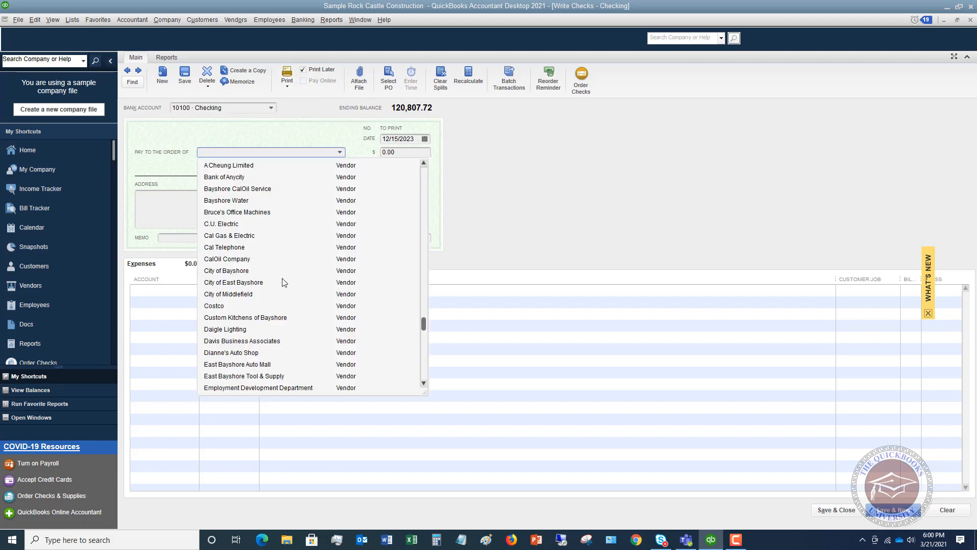
{"action": "left_click", "coordinate": [227, 306]}
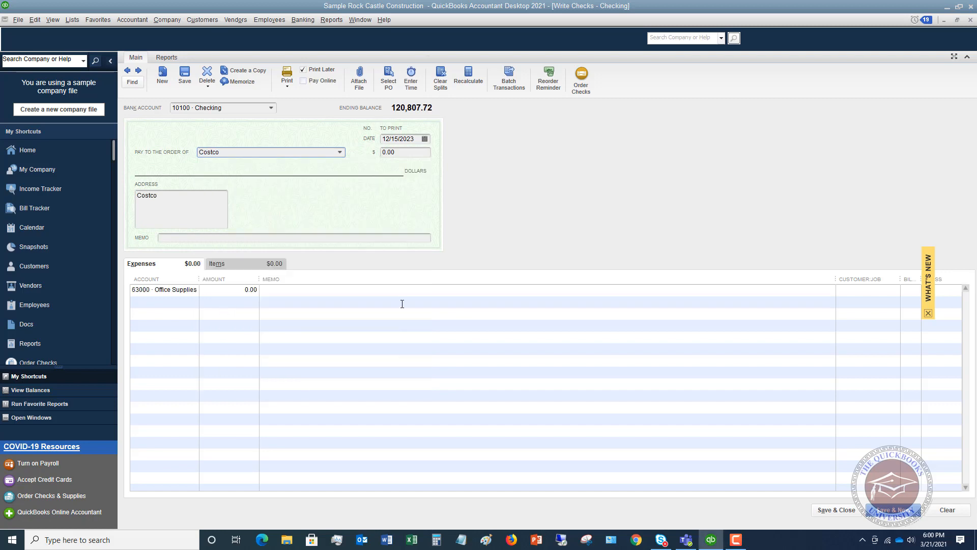
{"action": "left_click_drag", "start_coordinate": [400, 153], "coordinate": [372, 154]}
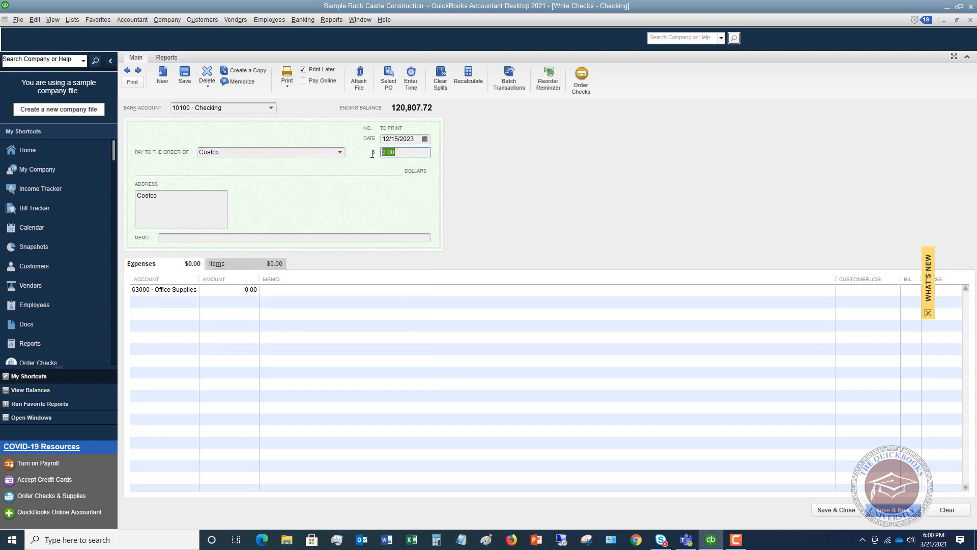
{"action": "type", "text": "521.36"}
Set the amount on the check's 63000 Office Supplies expense line to 62.38
{"action": "left_click", "coordinate": [185, 290]}
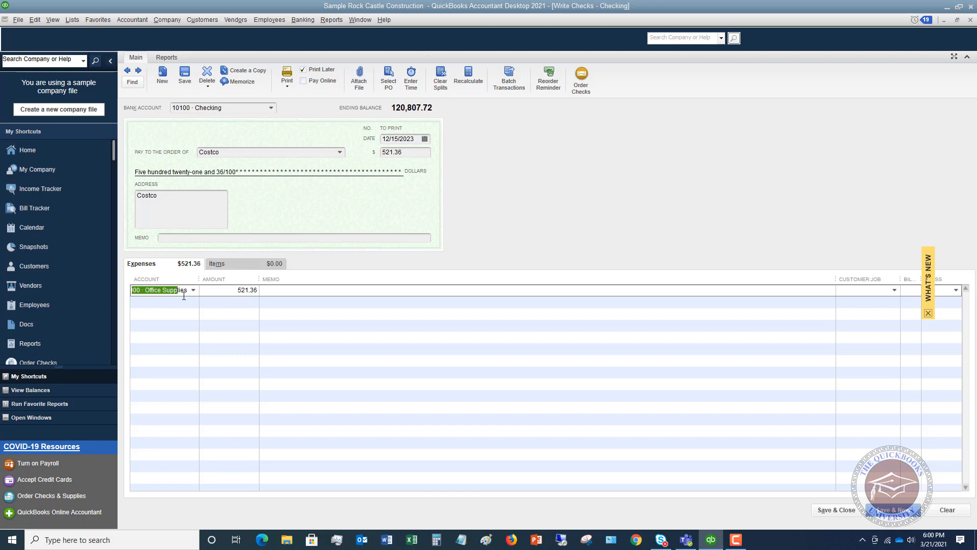
{"action": "key", "text": "Tab"}
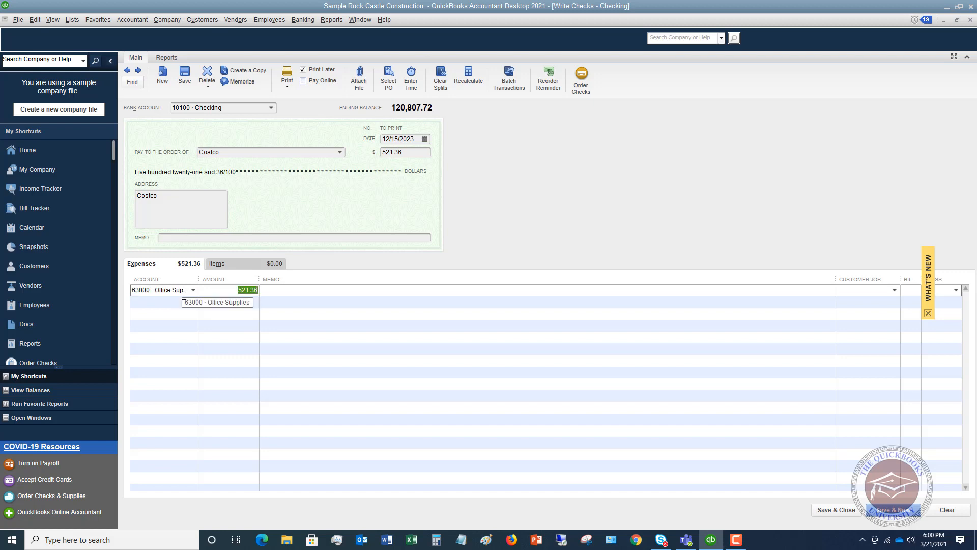
{"action": "type", "text": "62.38"}
{"action": "key", "text": "Tab"}
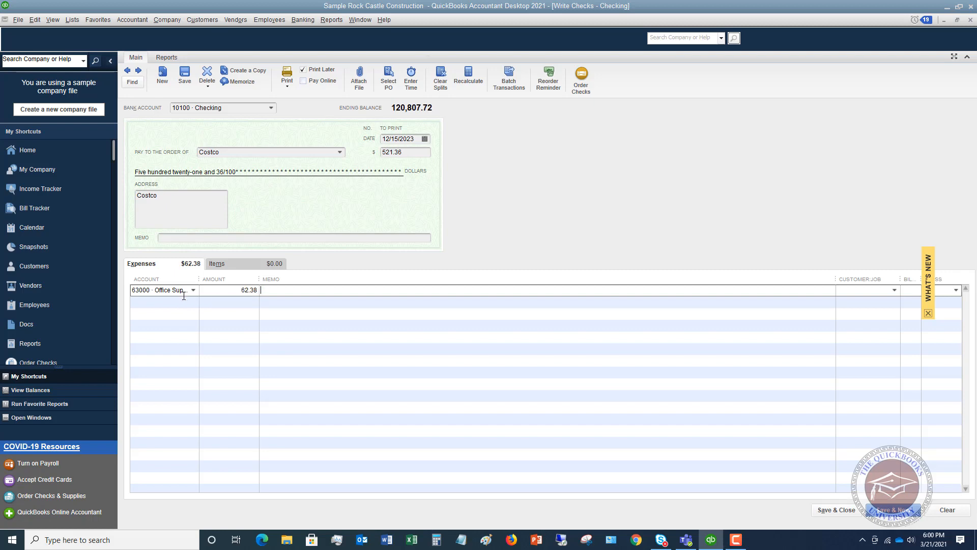
Add a second expense line to the check for 61200 Dues and Subscriptions with an amount of 150.00
{"action": "left_click", "coordinate": [184, 296]}
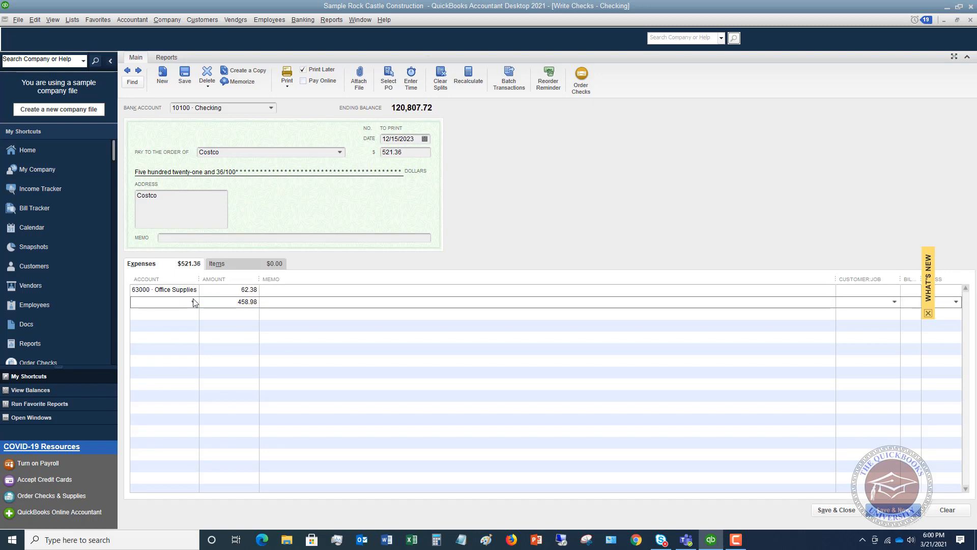
{"action": "left_click", "coordinate": [193, 302]}
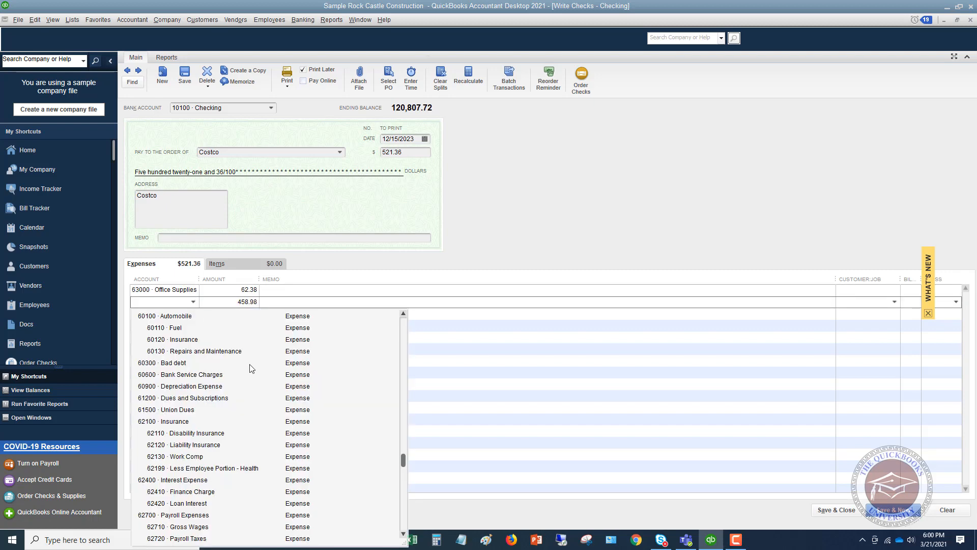
{"action": "left_click", "coordinate": [201, 398]}
{"action": "key", "text": "Tab"}
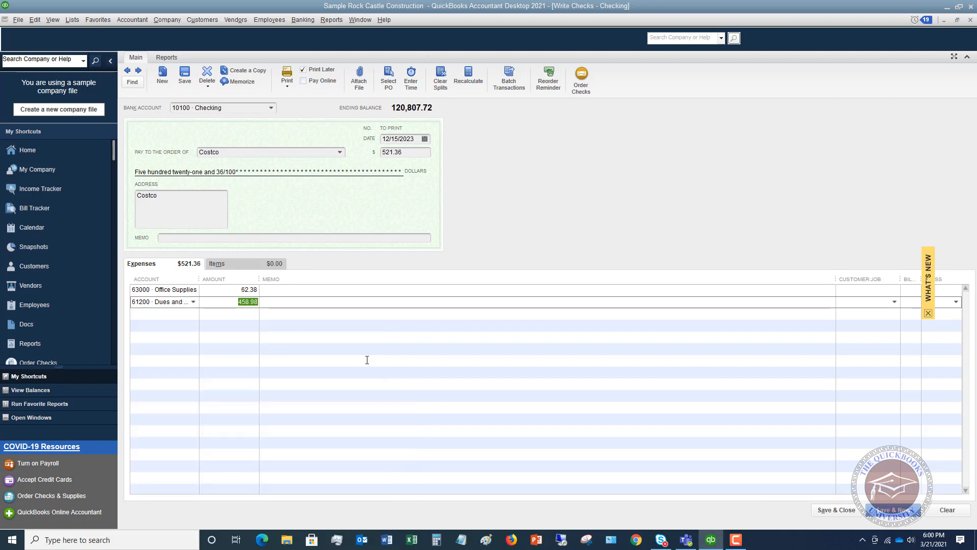
{"action": "type", "text": "150"}
{"action": "key", "text": "Tab"}
{"action": "key", "text": "Tab"}
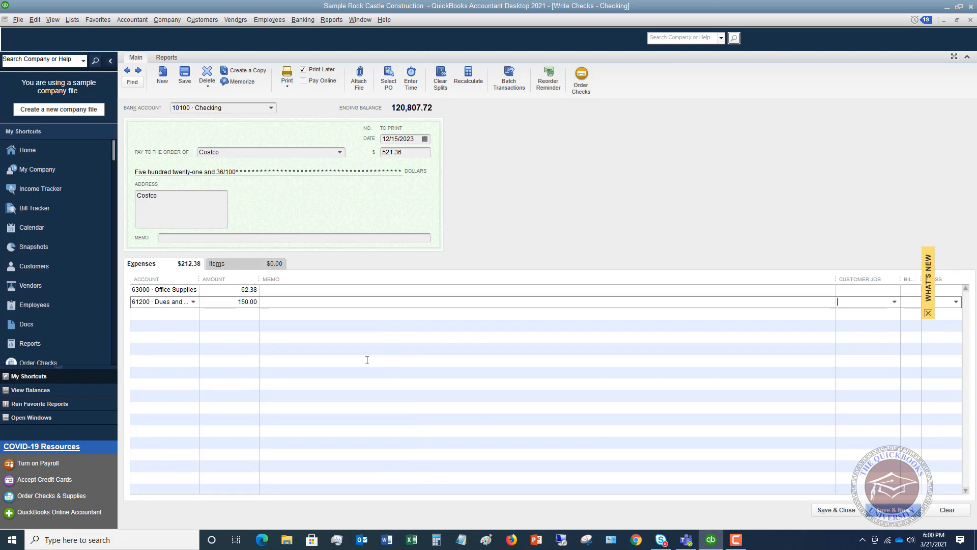
Add a third expense line to the Costco check for 63100 Postage with an amount of 200.00
{"action": "left_click", "coordinate": [309, 347]}
{"action": "left_click", "coordinate": [192, 314]}
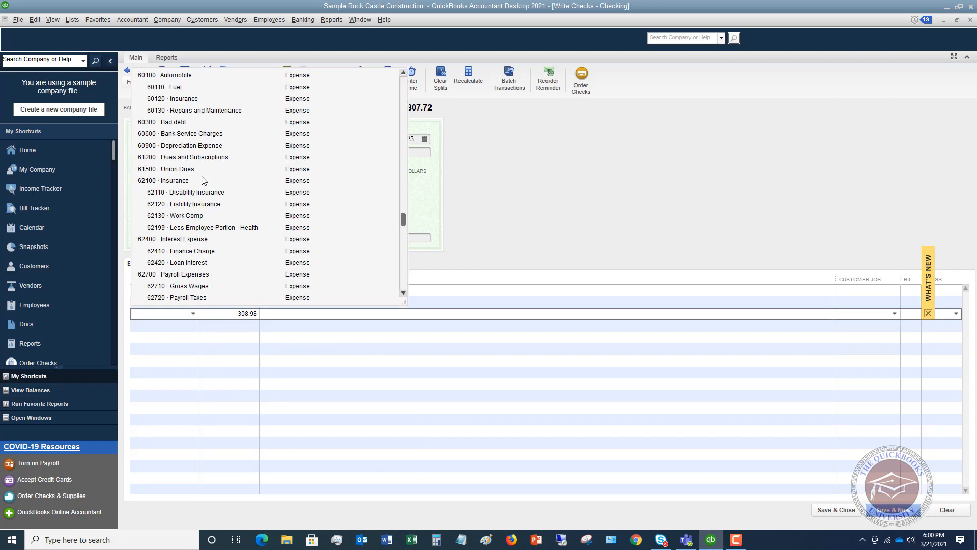
{"action": "scroll", "coordinate": [203, 180], "scroll_direction": "down", "scroll_amount": 3}
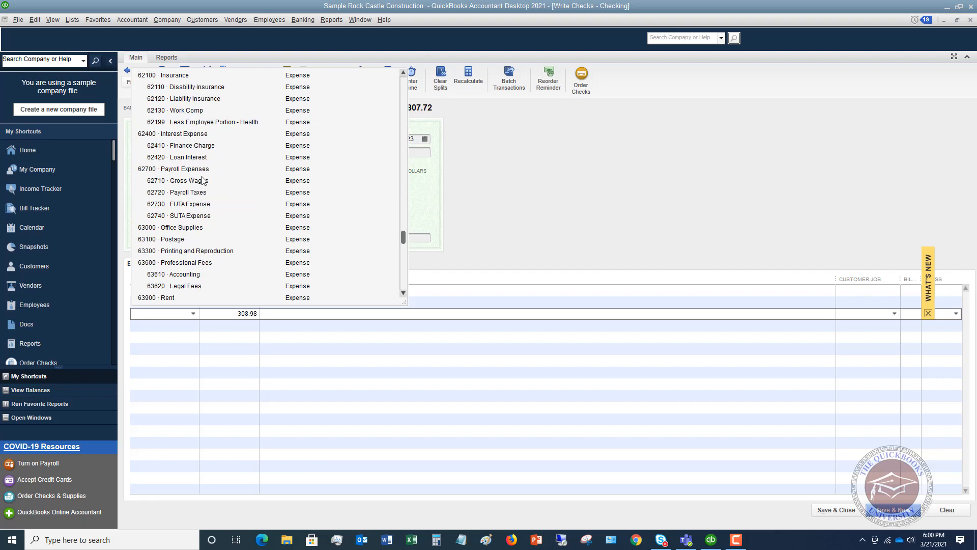
{"action": "left_click", "coordinate": [172, 240]}
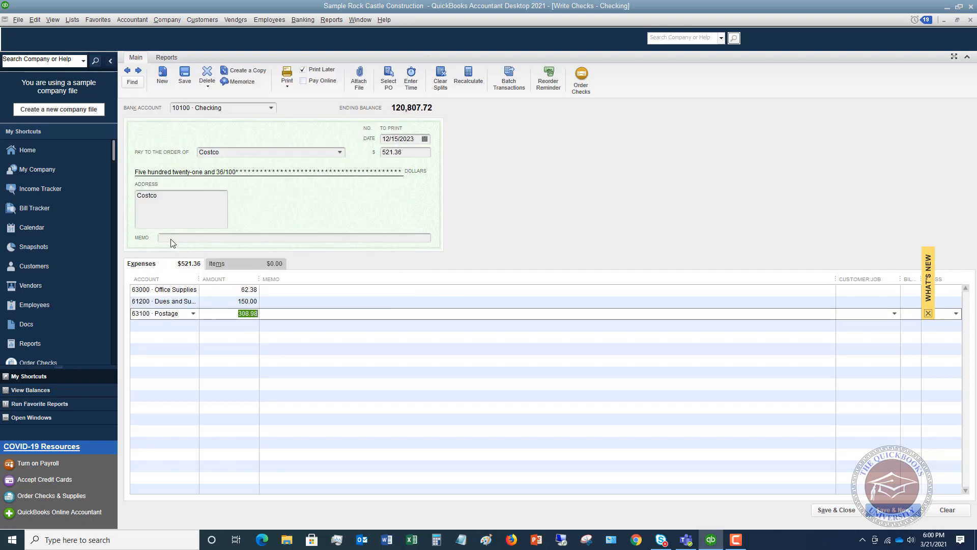
{"action": "type", "text": "200"}
{"action": "key", "text": "Tab"}
Assign the remaining 108.98 to 63300 Printing and Reproduction on a fourth expense line, and save and close the check
{"action": "left_click", "coordinate": [171, 325]}
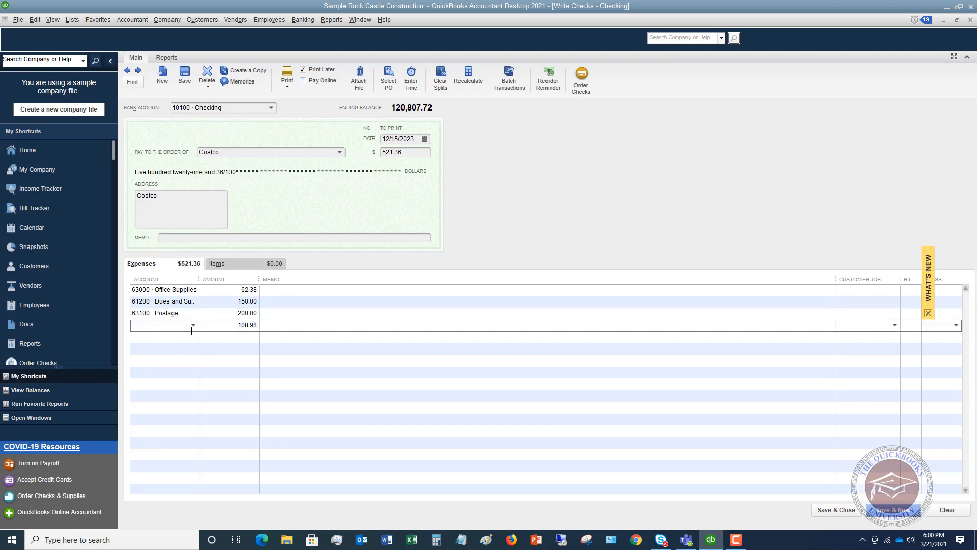
{"action": "left_click", "coordinate": [193, 325]}
{"action": "scroll", "coordinate": [207, 256], "scroll_direction": "down", "scroll_amount": 4}
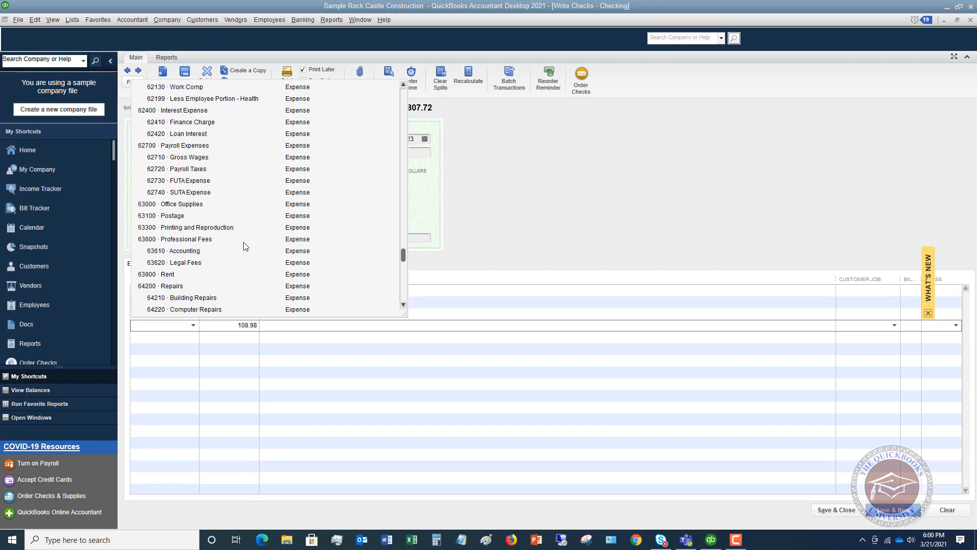
{"action": "scroll", "coordinate": [246, 246], "scroll_direction": "down", "scroll_amount": 1}
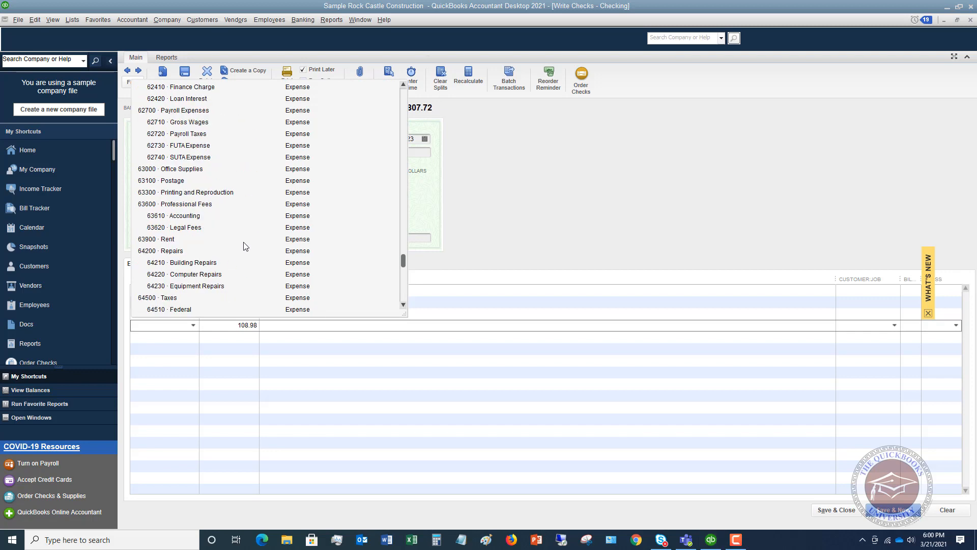
{"action": "left_click", "coordinate": [202, 193]}
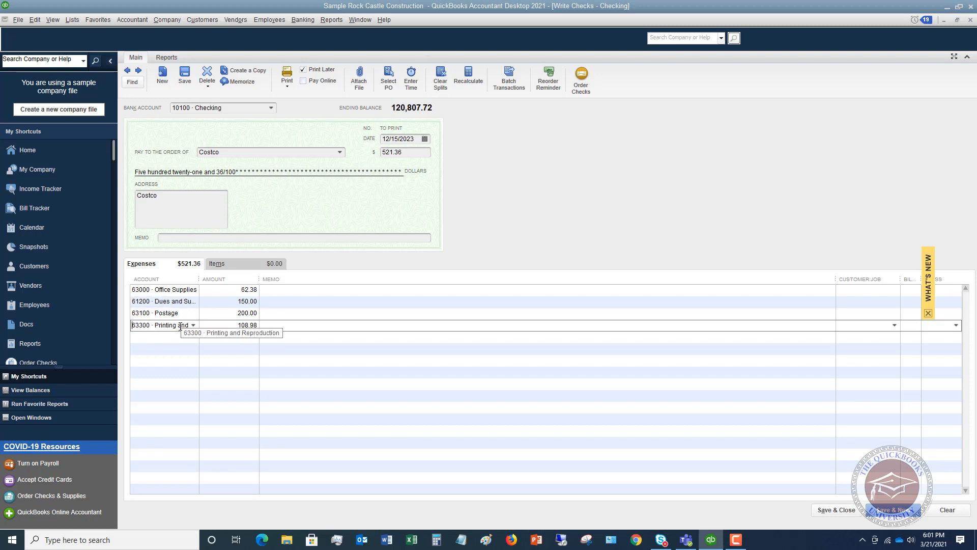
{"action": "key", "text": "Tab"}
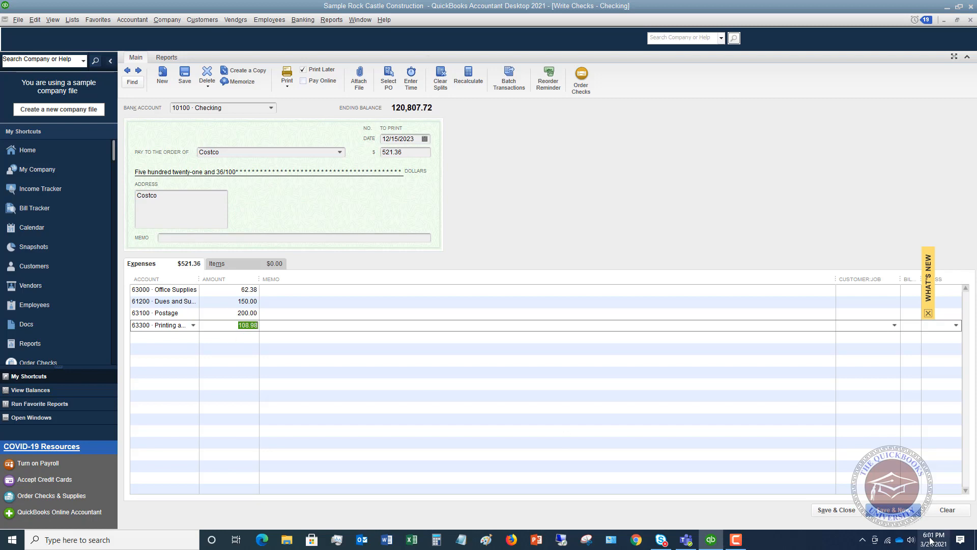
{"action": "left_click", "coordinate": [849, 510]}
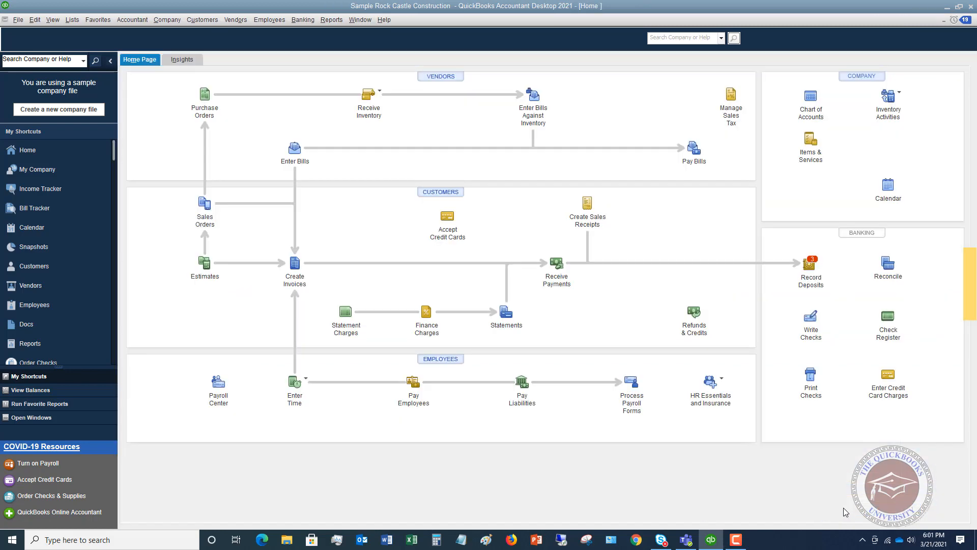